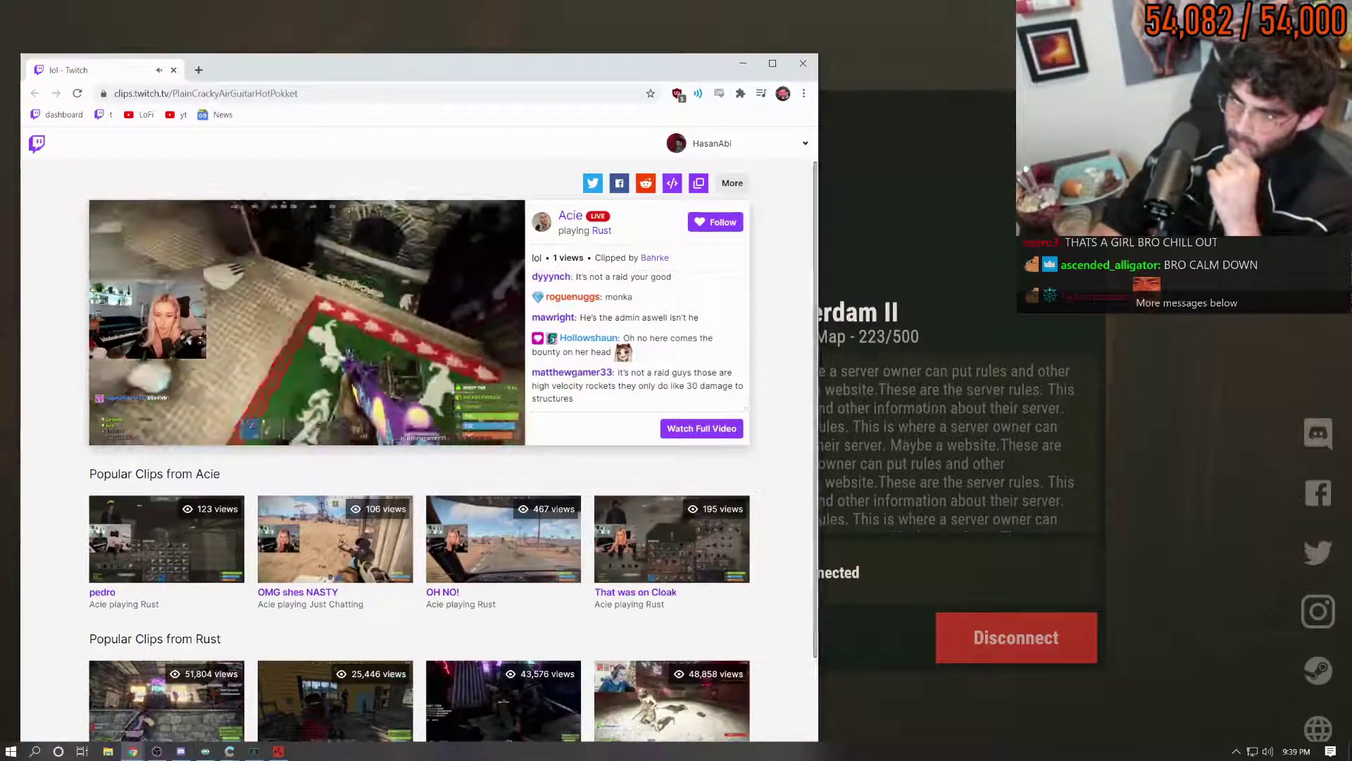
Pause Acie's Rust clip in the Twitch player, leaving the chat replay visible.
left_click(291, 298)
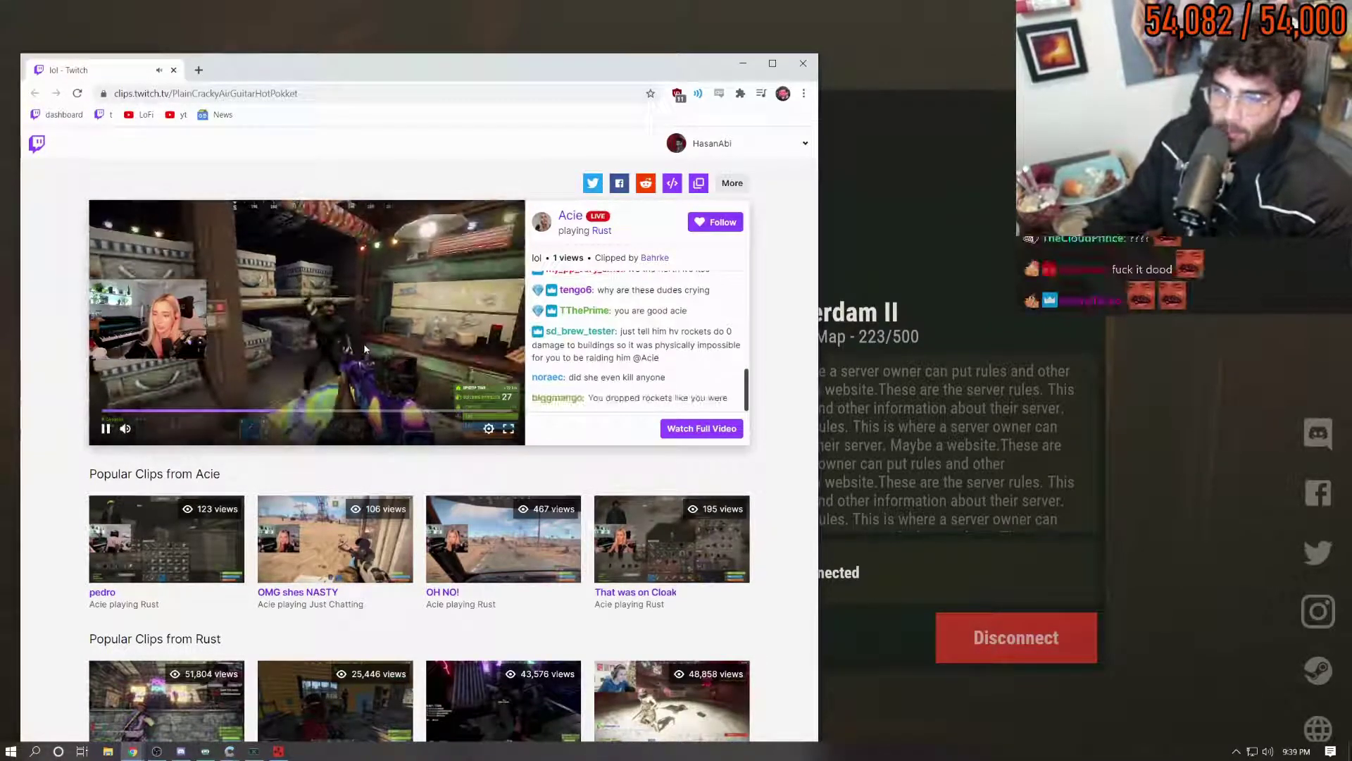
left_click(352, 326)
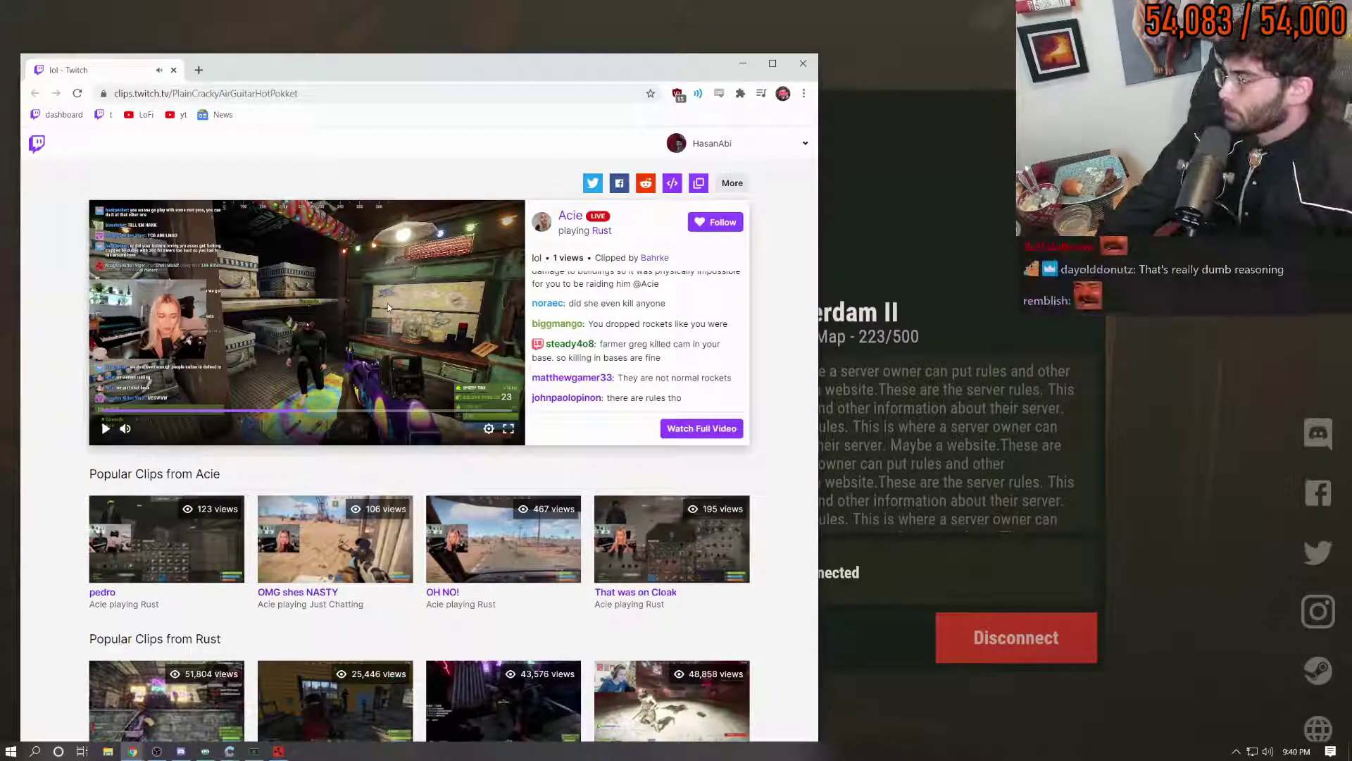
Resume Acie's Rust clip and close the 'Watch Acie Live' overlay.
left_click(416, 304)
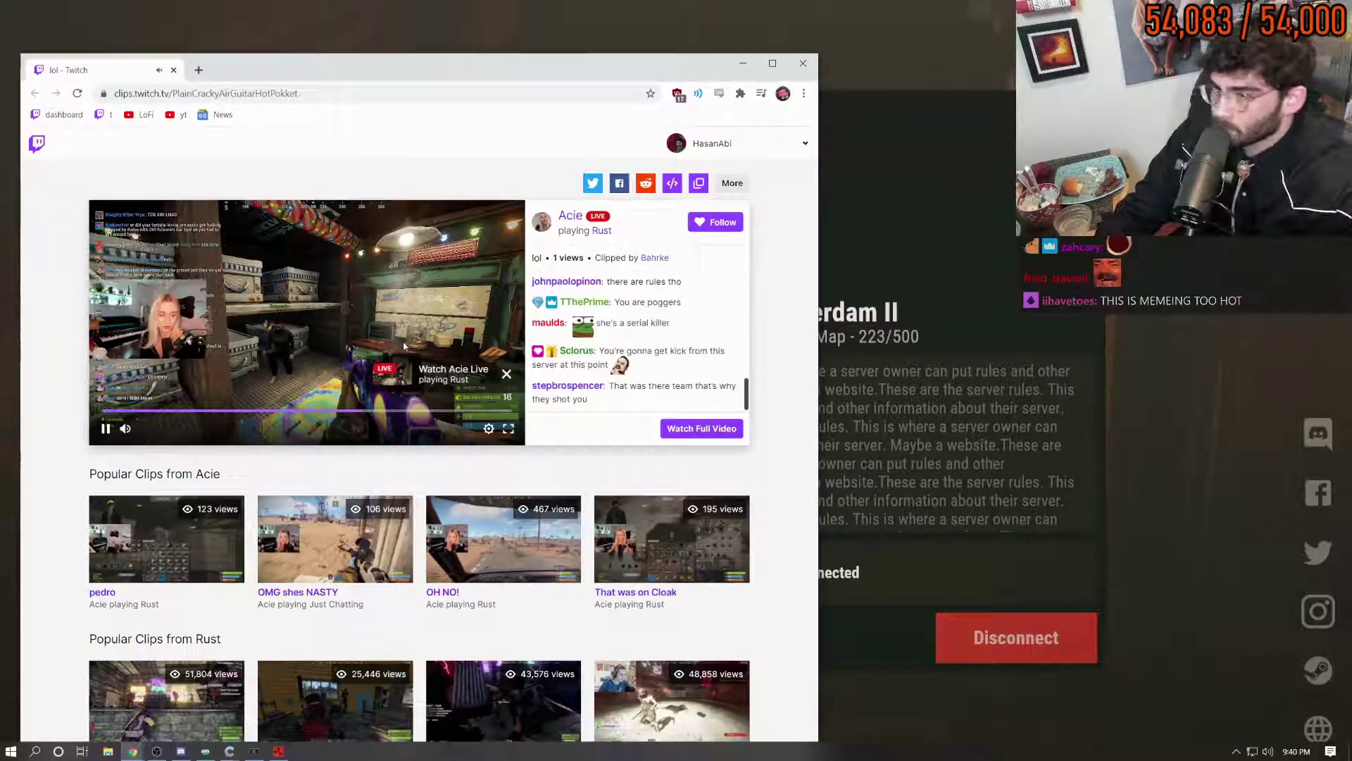
left_click(506, 374)
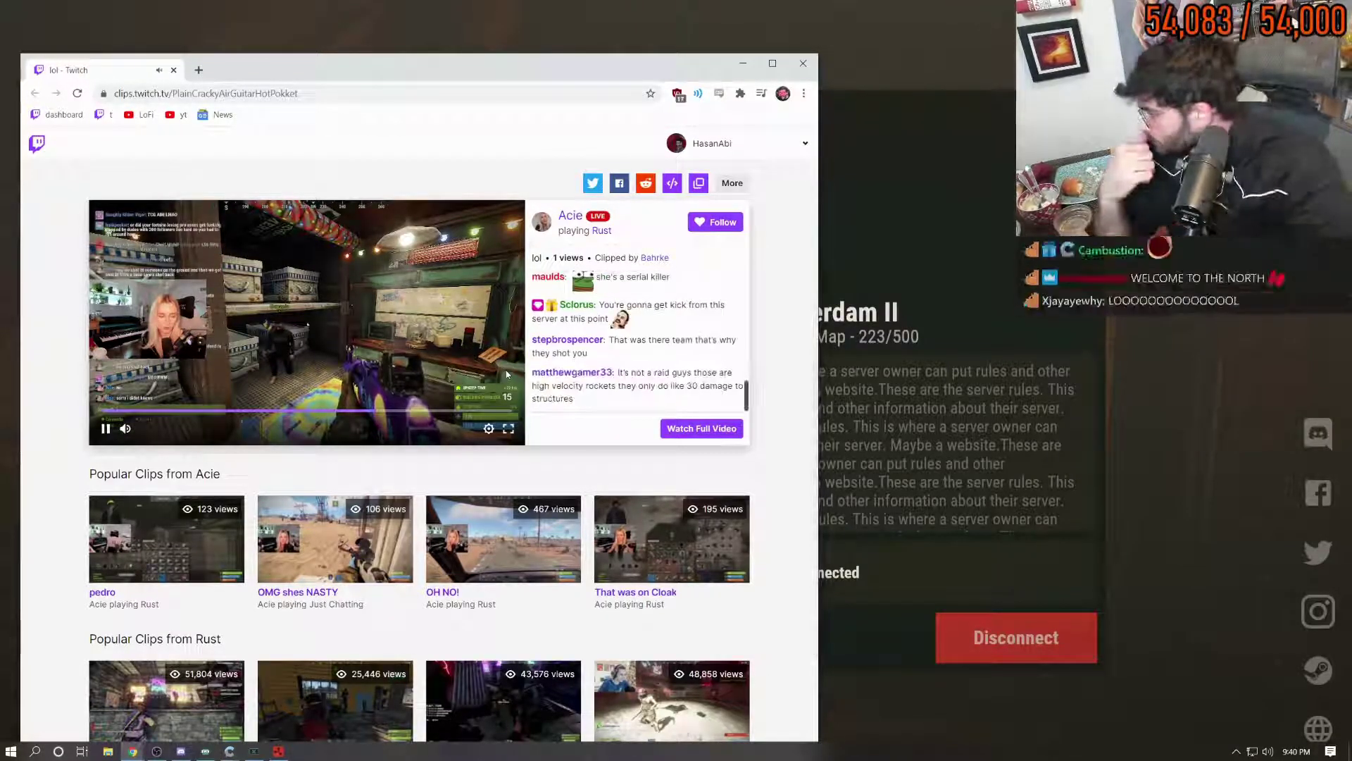